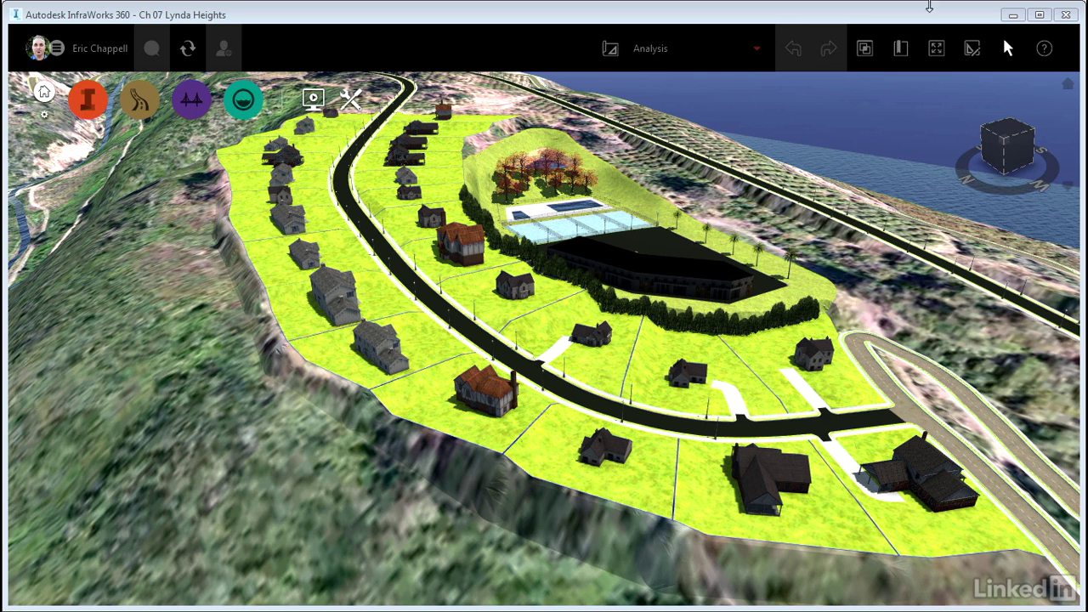
# Show the model analysis tools and frame the shoreline together with the hillside housing development.
pyautogui.moveTo(79, 113)
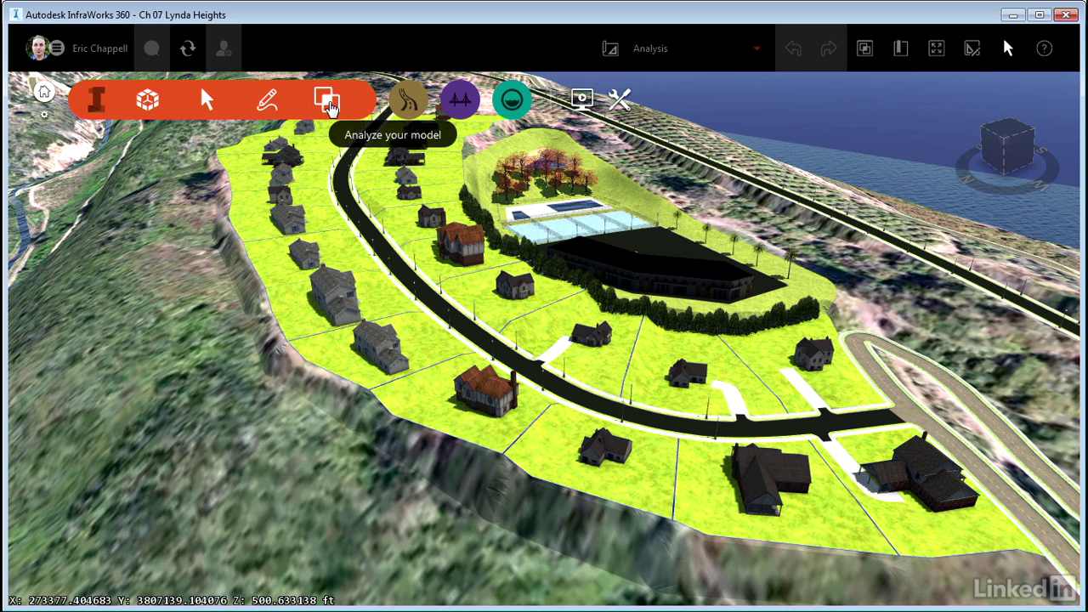
pyautogui.click(328, 102)
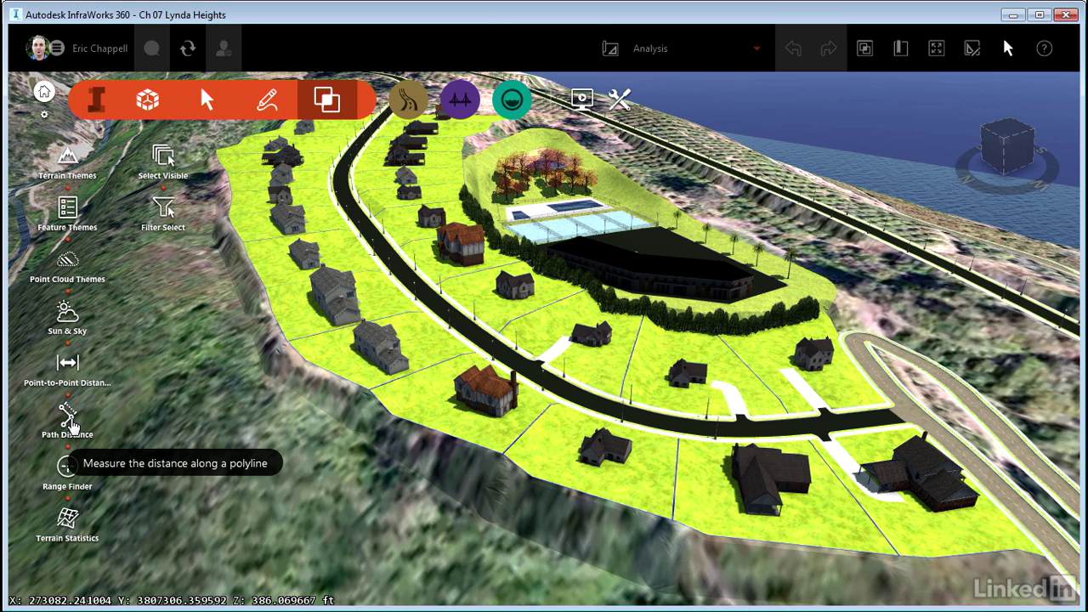
pyautogui.moveTo(340, 470); pyautogui.dragTo(346, 409)
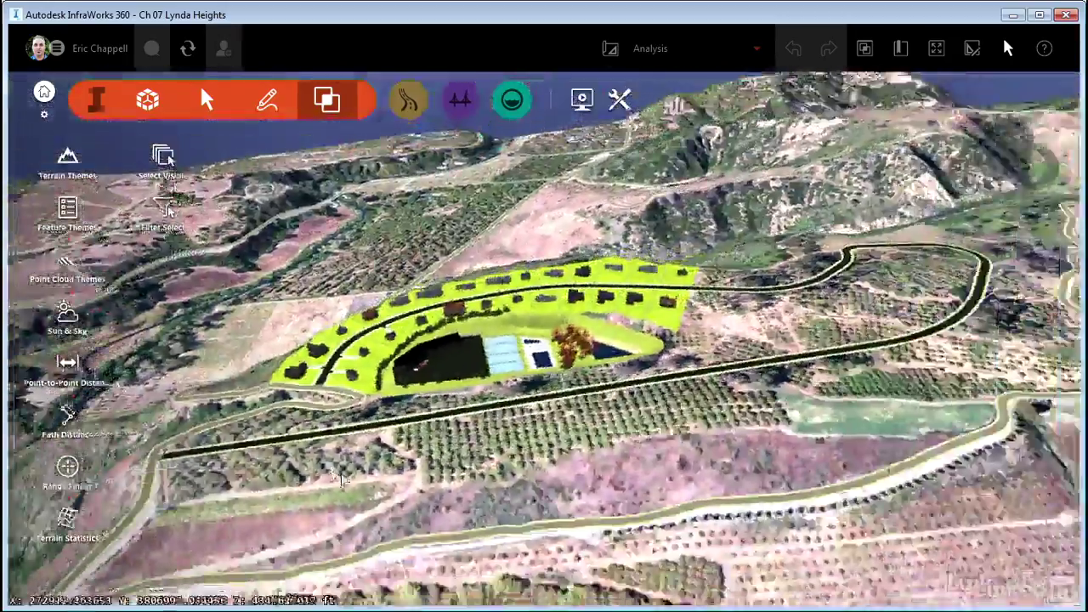
pyautogui.scroll(-2, 346, 408)
pyautogui.scroll(-4, 388, 380)
pyautogui.moveTo(388, 380); pyautogui.dragTo(407, 413)
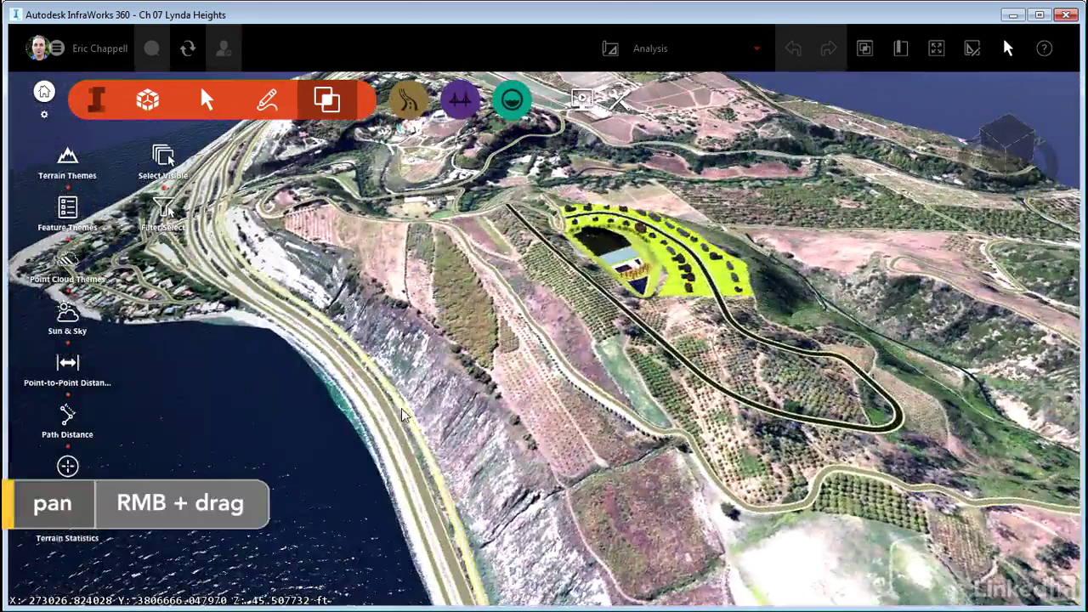
pyautogui.moveTo(532, 427); pyautogui.dragTo(545, 504, button='right')
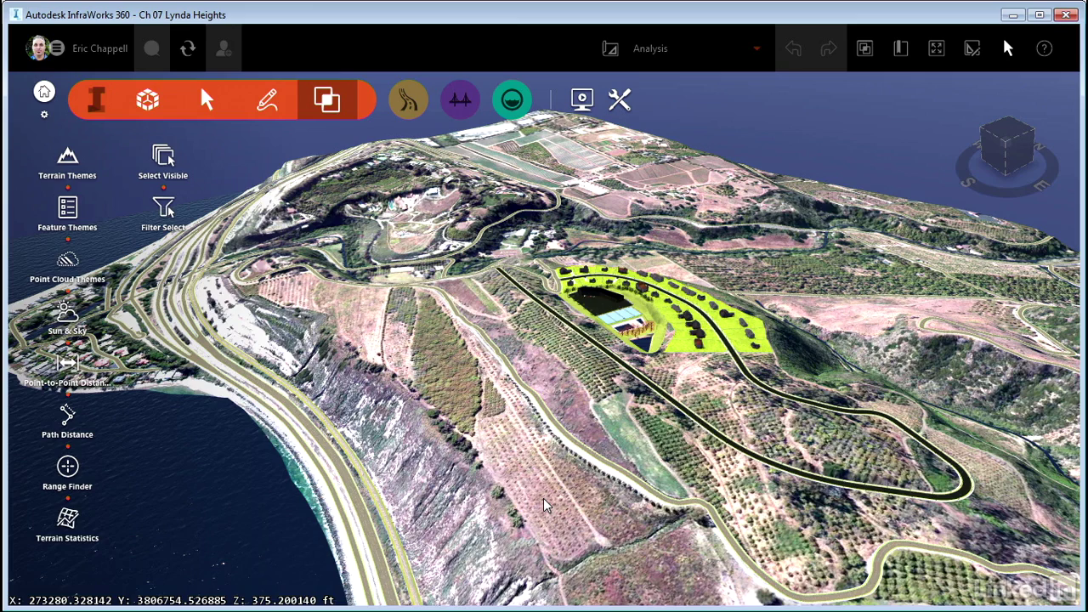
pyautogui.moveTo(509, 502); pyautogui.dragTo(512, 461, button='right')
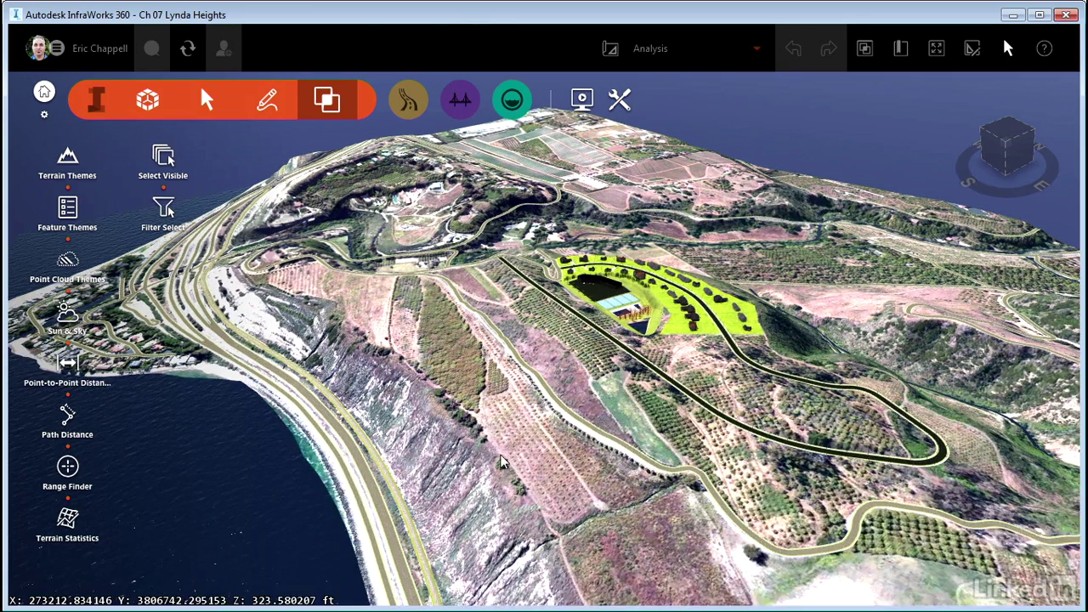
# Measure the straight-line distance from the shoreline to the large building's parking lot in the development, then end the measurement.
pyautogui.click(68, 365)
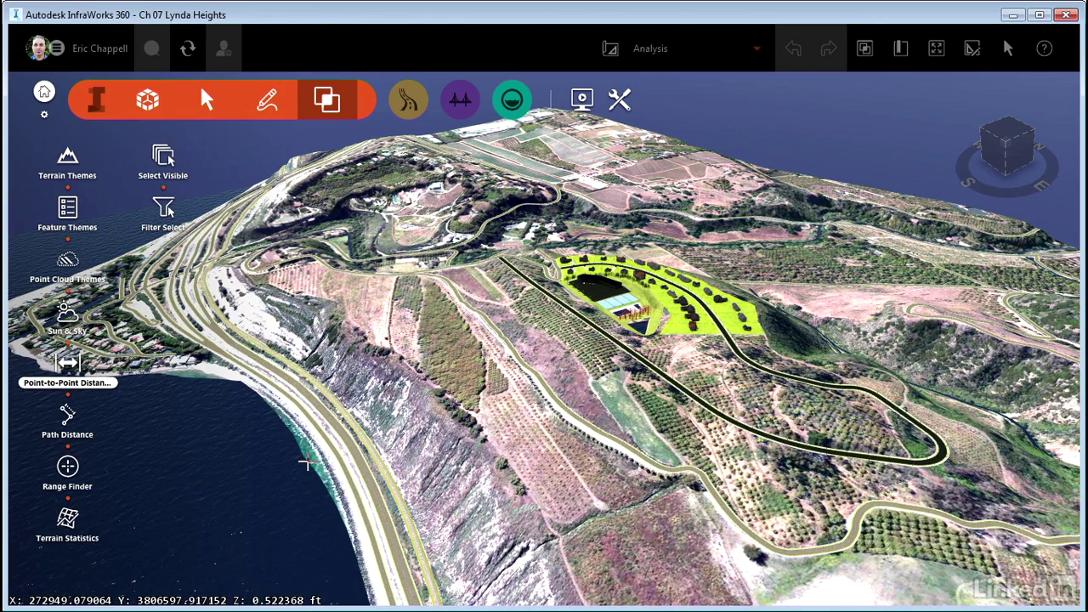
pyautogui.click(307, 460)
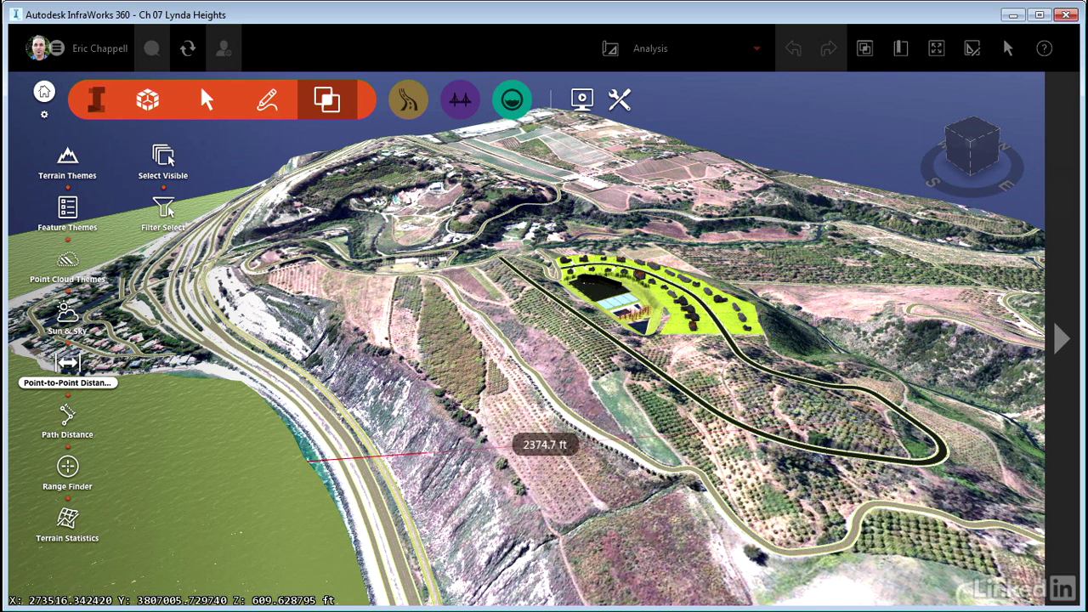
pyautogui.click(932, 459)
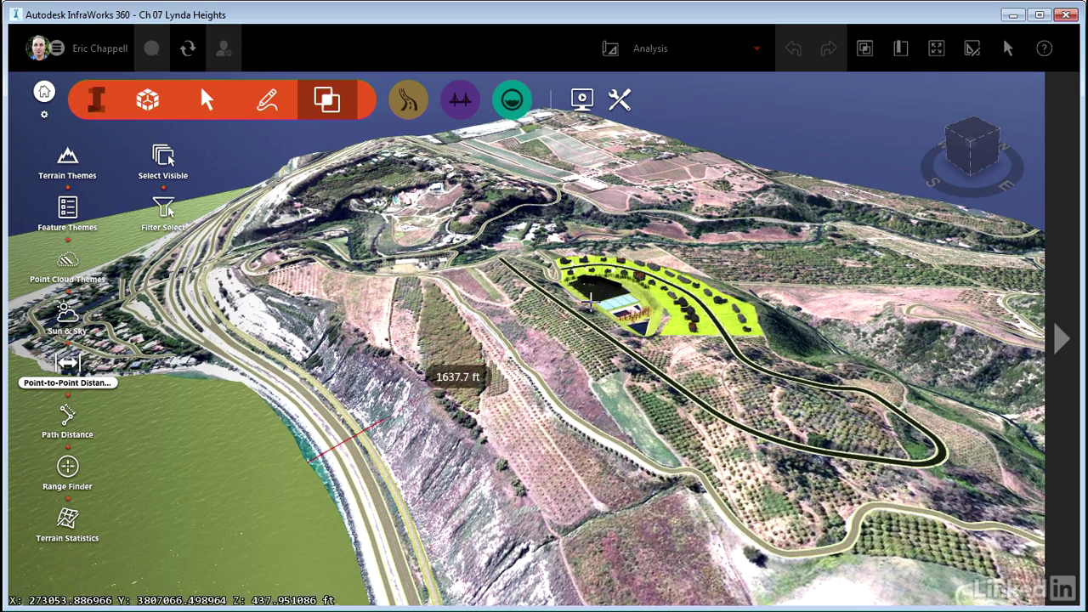
pyautogui.moveTo(595, 303); pyautogui.dragTo(587, 260)
pyautogui.keyDown('shift'); pyautogui.moveTo(587, 258); pyautogui.dragTo(583, 256, button='middle'); pyautogui.keyUp('shift')
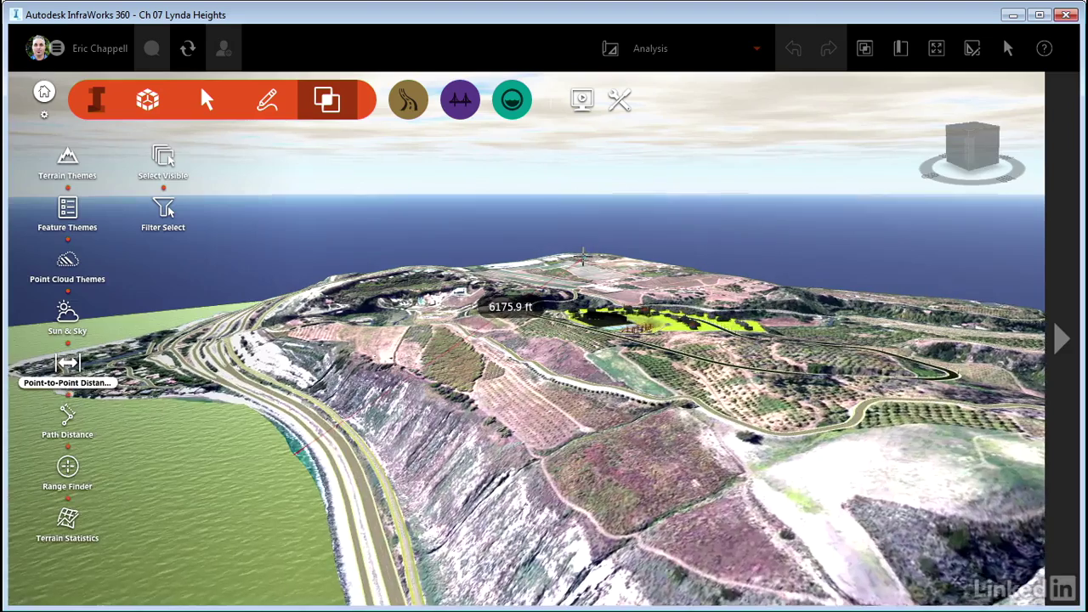
pyautogui.moveTo(583, 256); pyautogui.dragTo(588, 301)
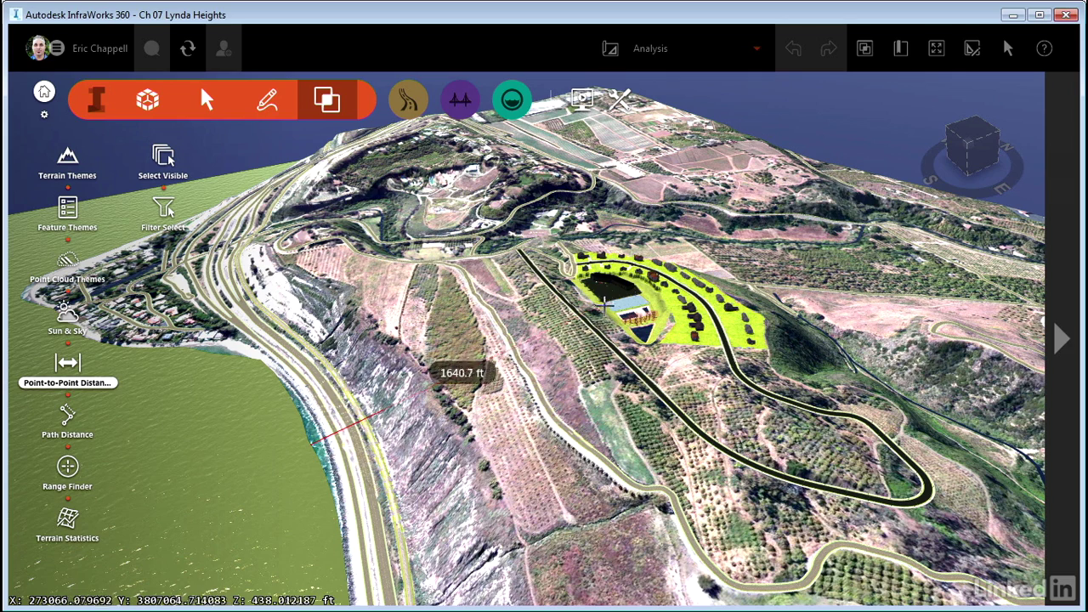
pyautogui.press('Escape')
# Examine the development's lots, curved road and recreation area from above to plan a route along the road.
pyautogui.moveTo(605, 308); pyautogui.dragTo(722, 399)
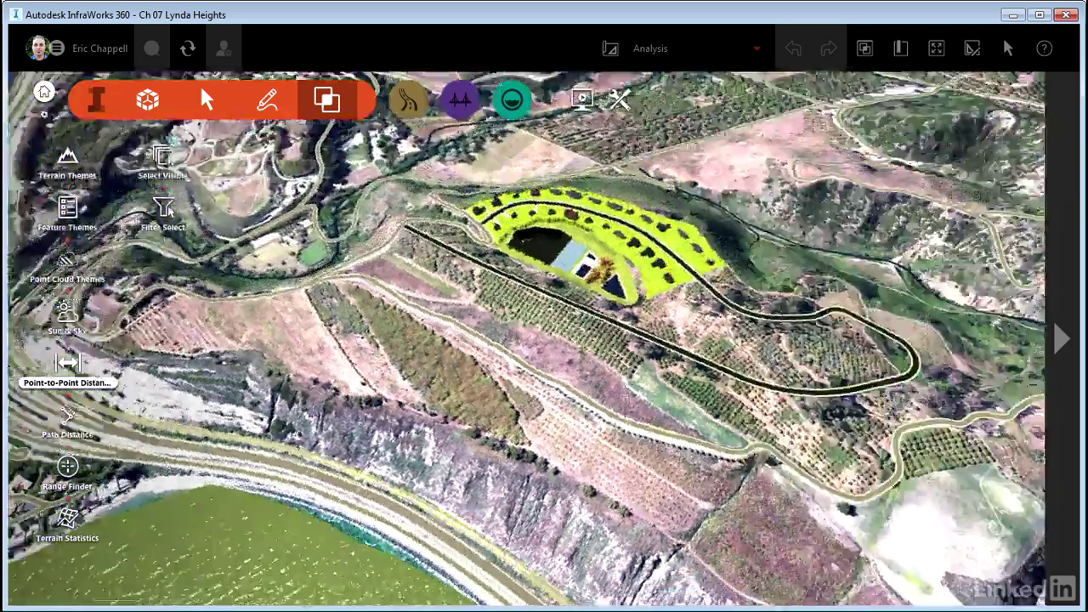
pyautogui.scroll(-1, 431, 431)
pyautogui.moveTo(431, 431); pyautogui.dragTo(459, 421)
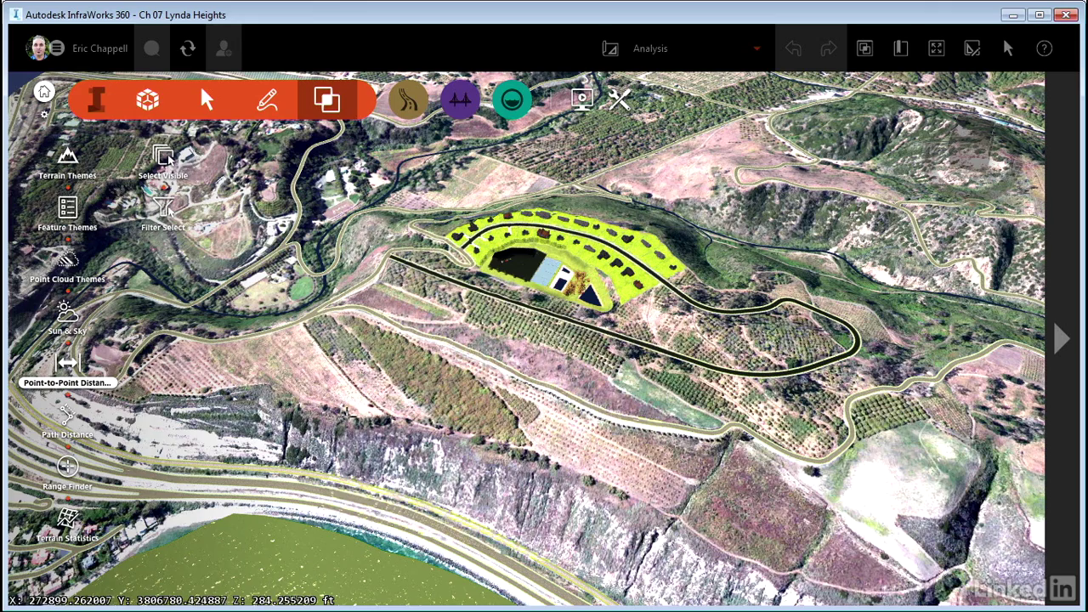
pyautogui.scroll(3, 563, 261)
pyautogui.moveTo(590, 240); pyautogui.dragTo(551, 328, button='middle')
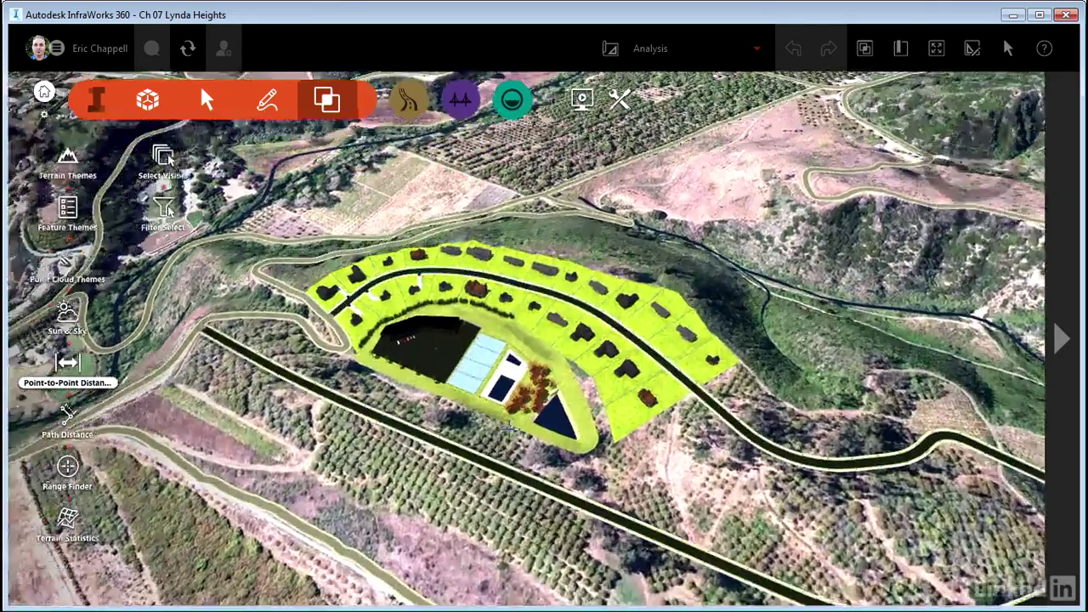
pyautogui.scroll(2, 551, 329)
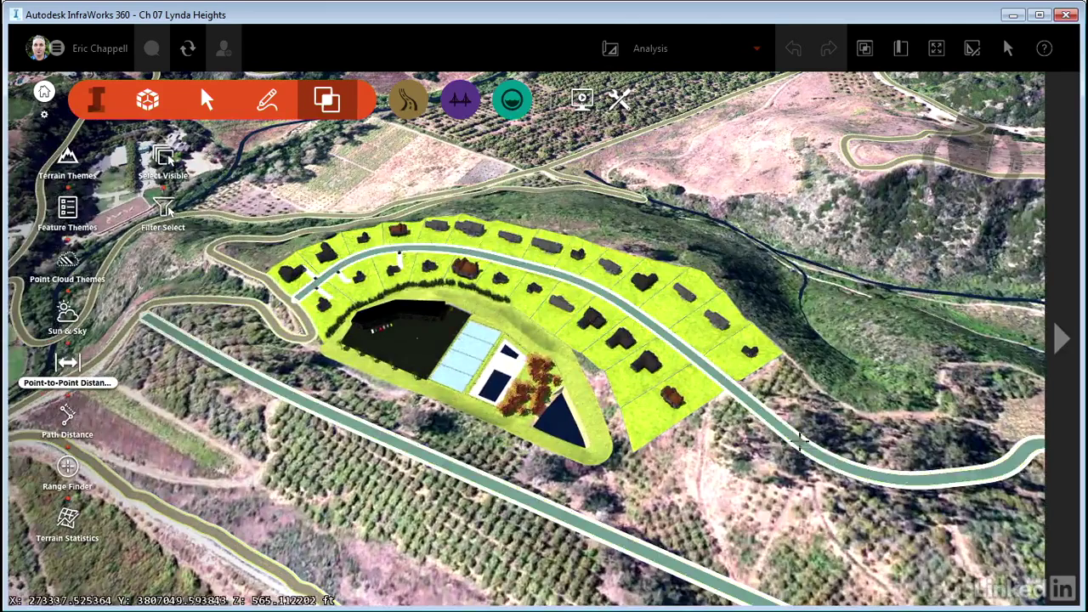
pyautogui.scroll(1, 709, 380)
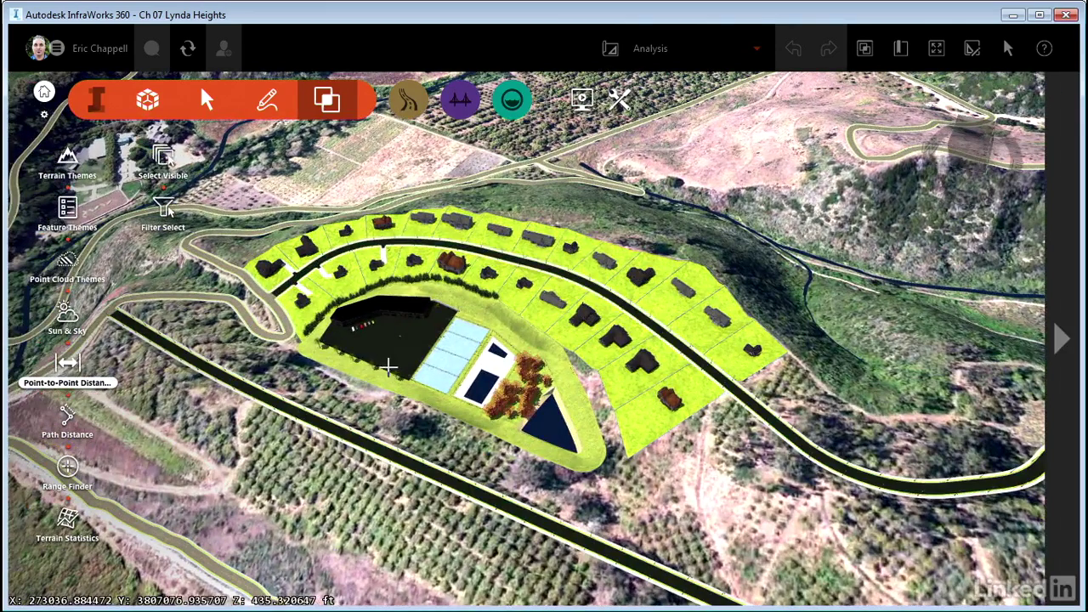
pyautogui.moveTo(841, 425); pyautogui.dragTo(727, 386, button='middle')
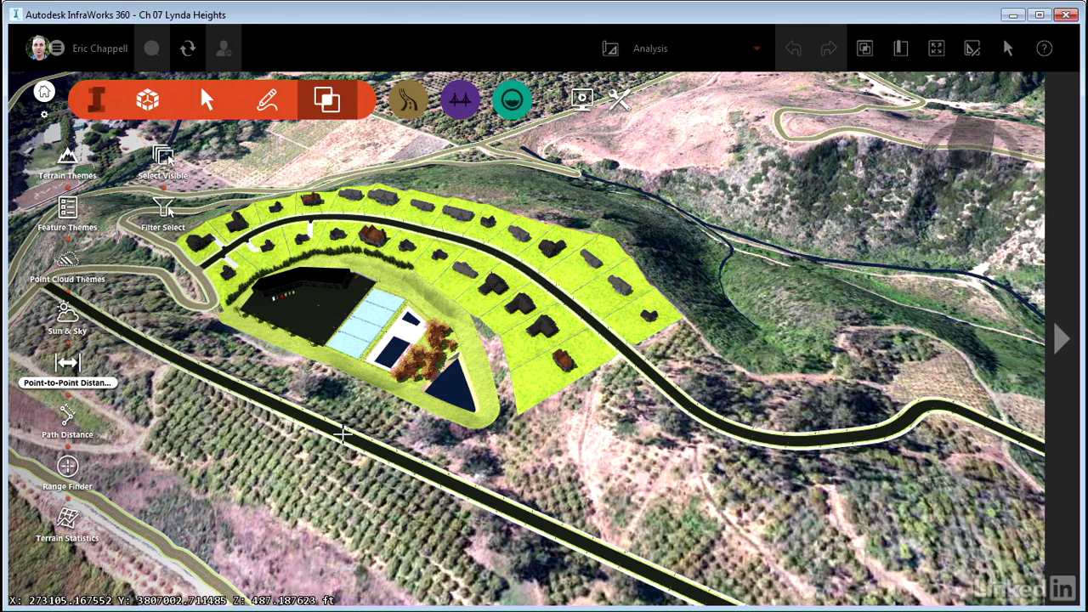
pyautogui.moveTo(556, 455); pyautogui.dragTo(625, 453, button='middle')
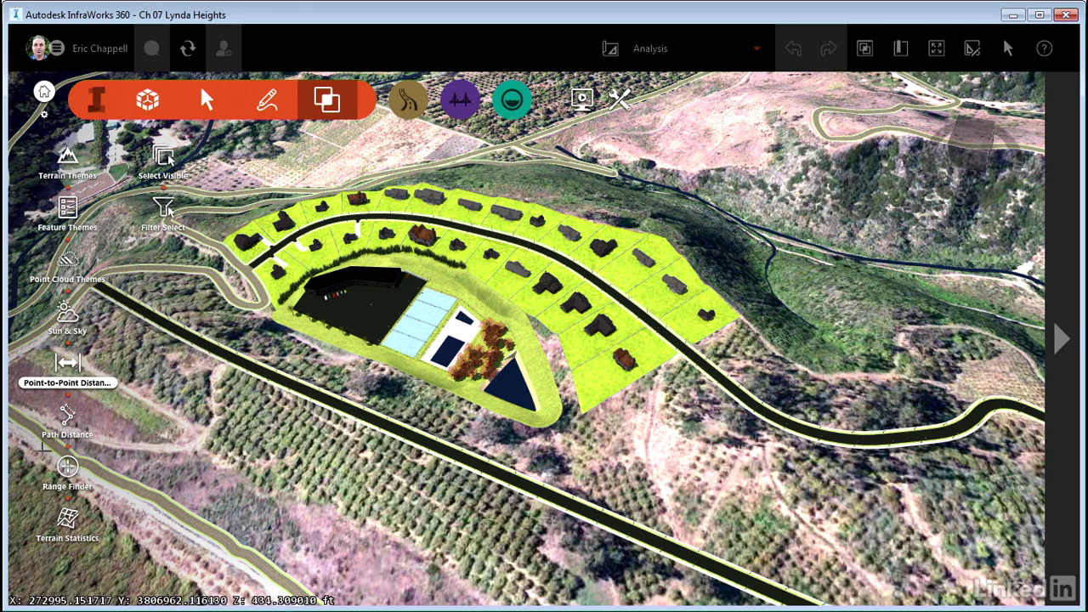
# Start a path distance measurement at the house on the outermost lot and trace it along the road to the red-roofed house.
pyautogui.click(68, 414)
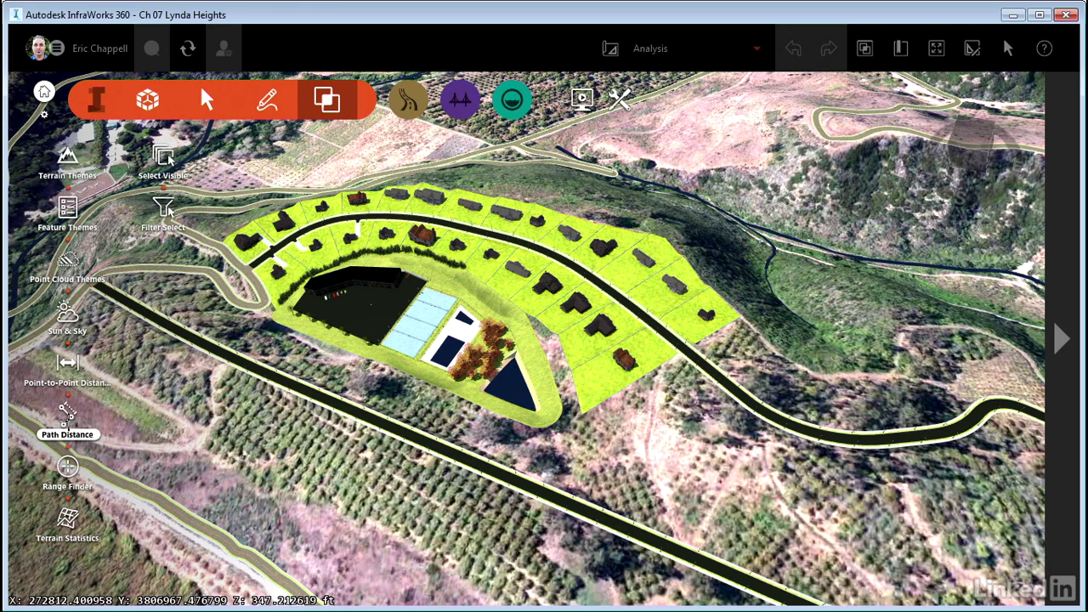
pyautogui.scroll(5, 684, 385)
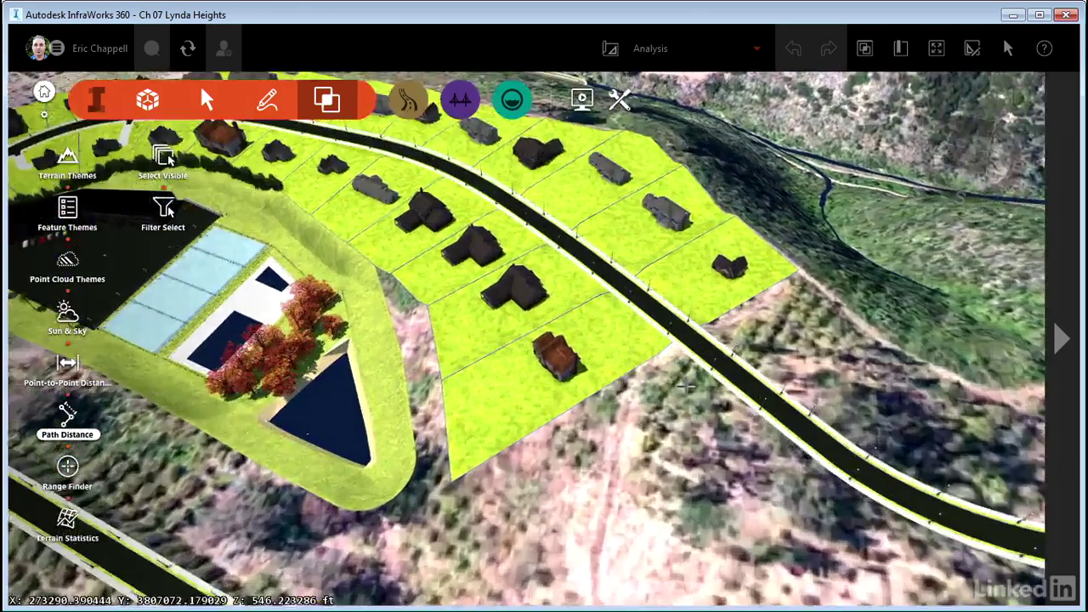
pyautogui.moveTo(687, 386); pyautogui.dragTo(787, 447, button='middle')
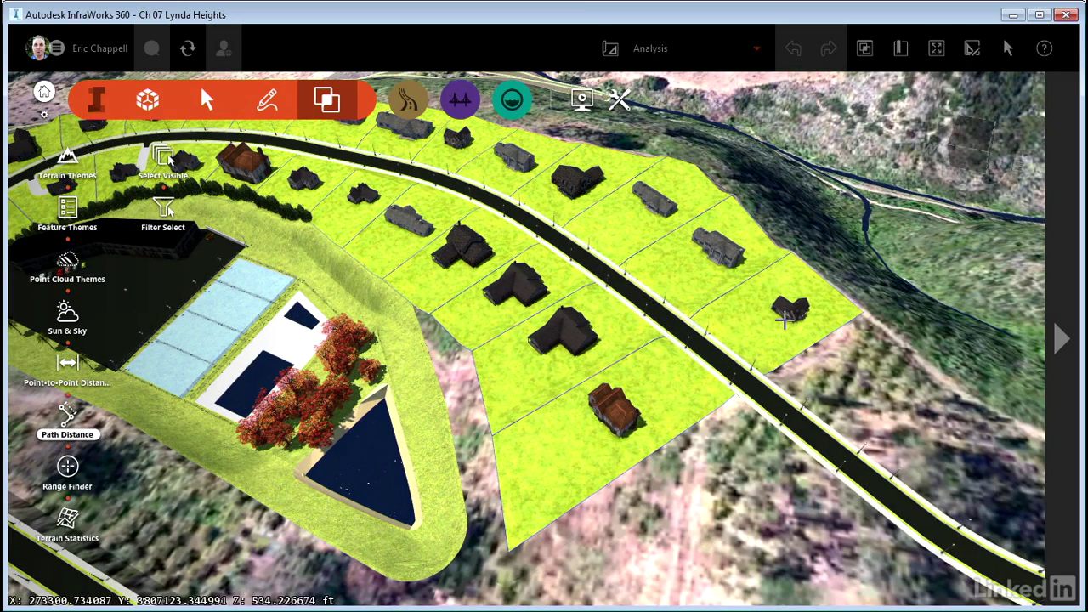
pyautogui.click(787, 315)
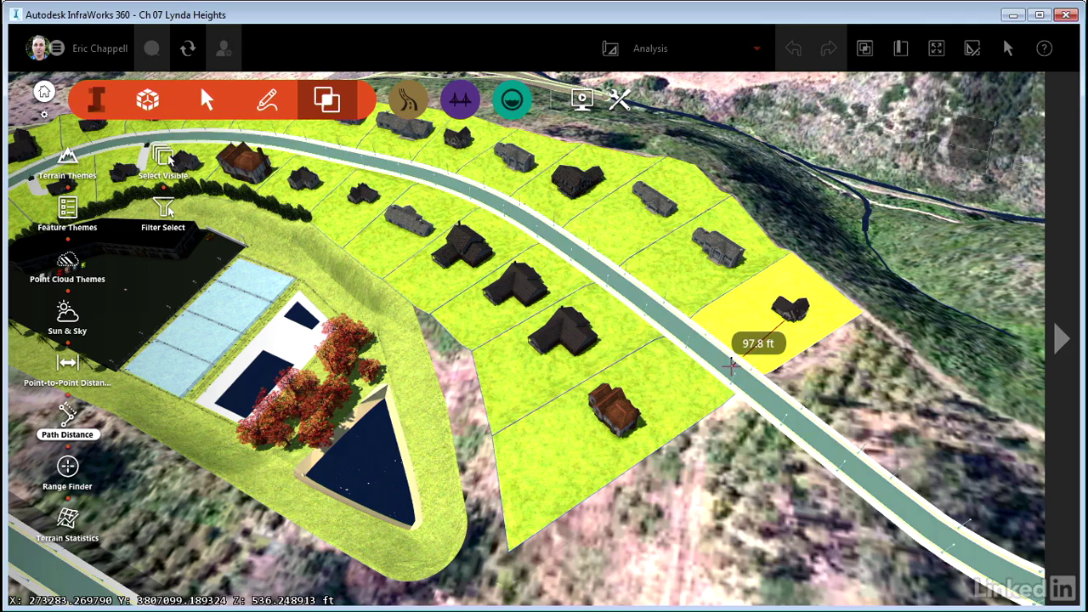
pyautogui.click(736, 364)
pyautogui.click(565, 246)
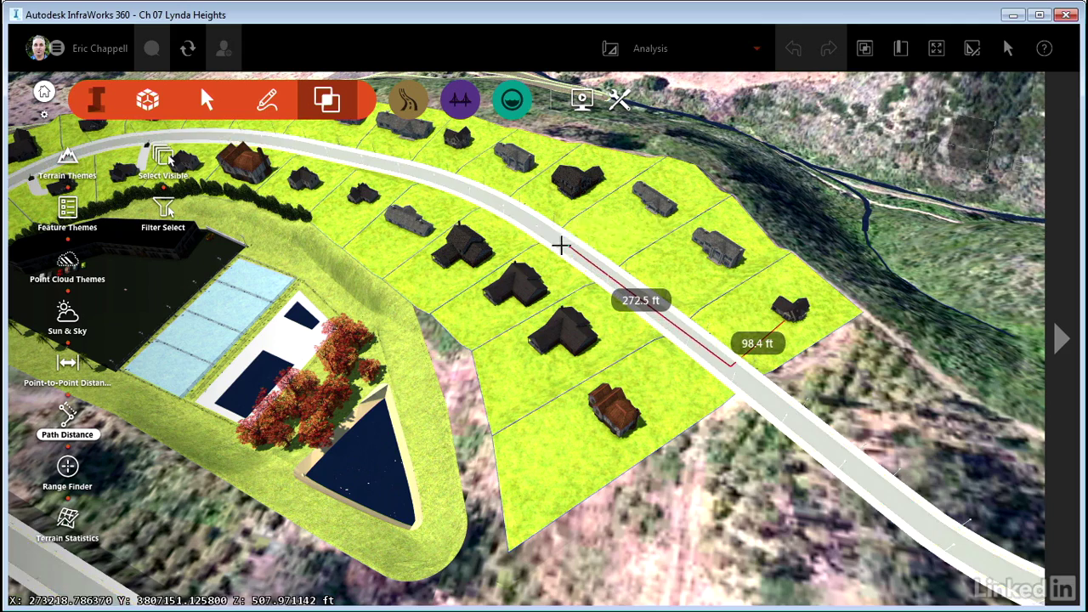
pyautogui.click(418, 173)
pyautogui.click(276, 142)
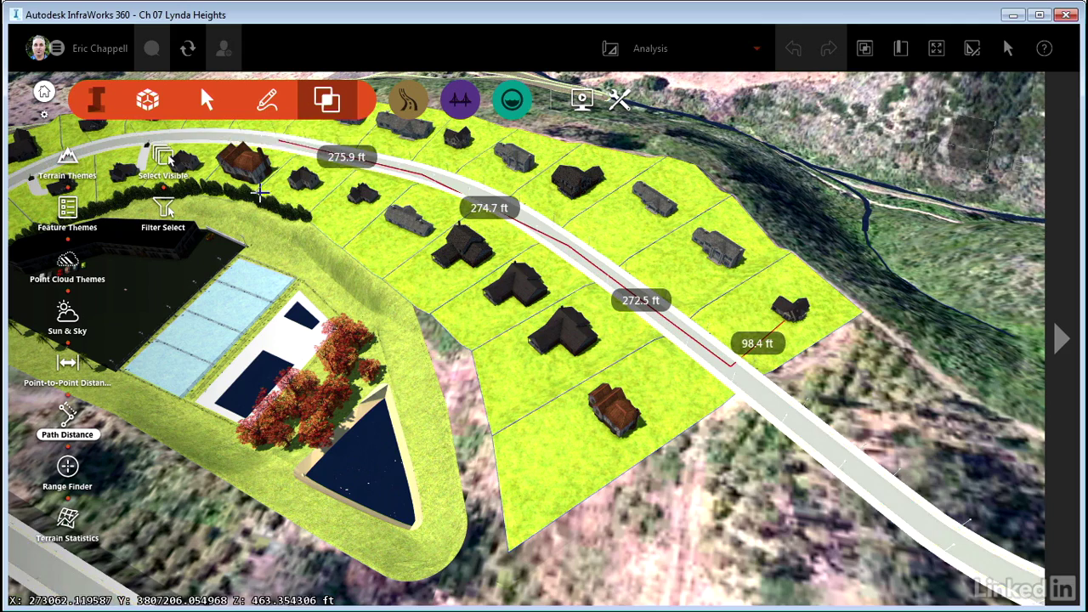
# Continue the measured path around the road's curve to the junction at the development's entrance.
pyautogui.moveTo(412, 231); pyautogui.dragTo(667, 248, button='middle')
pyautogui.click(393, 146)
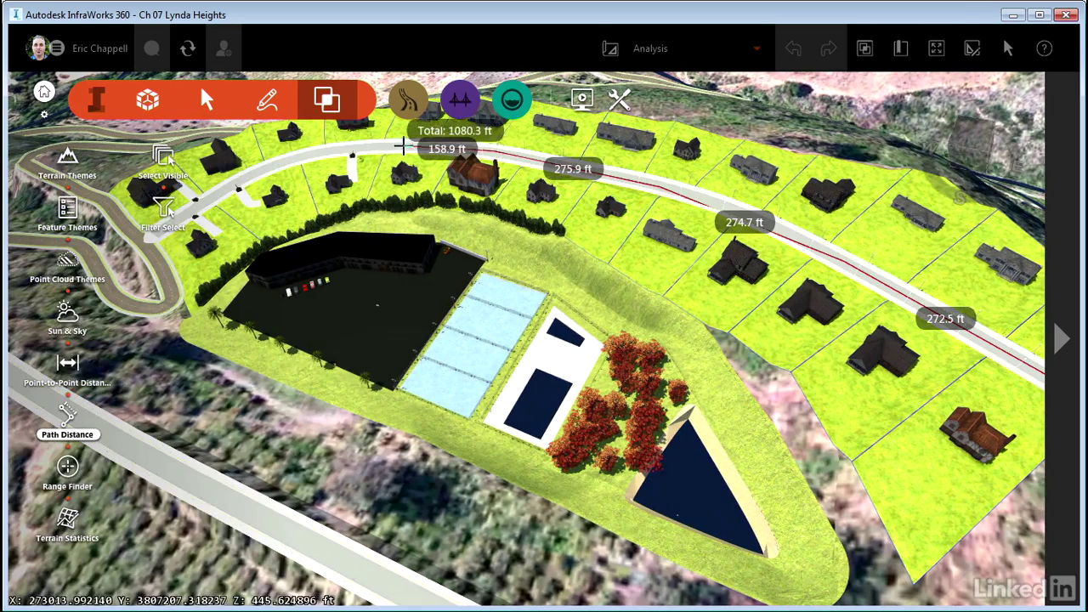
pyautogui.click(314, 143)
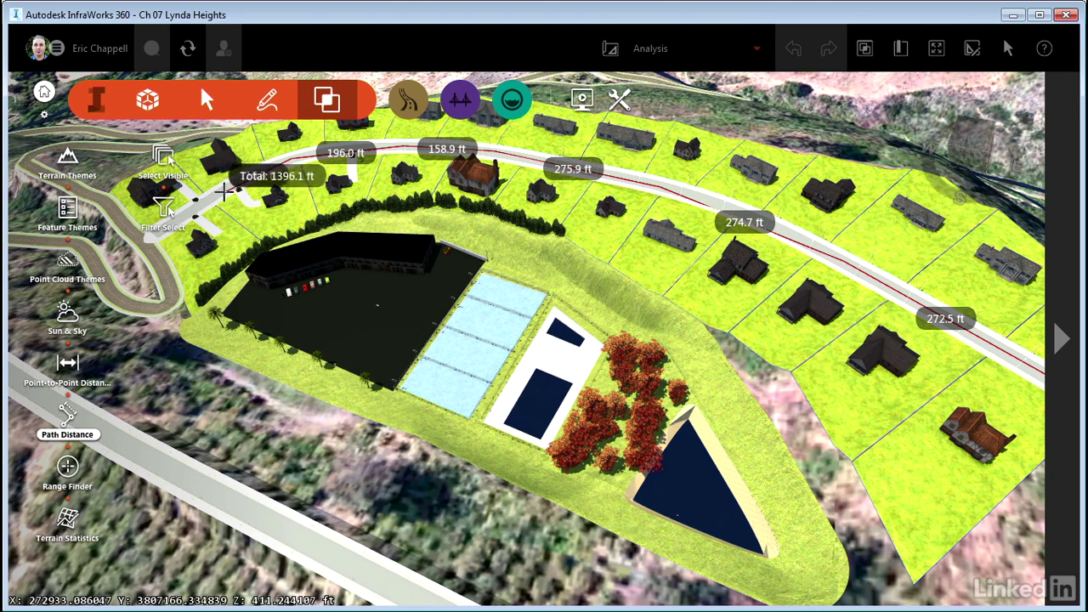
pyautogui.click(205, 202)
pyautogui.click(151, 238)
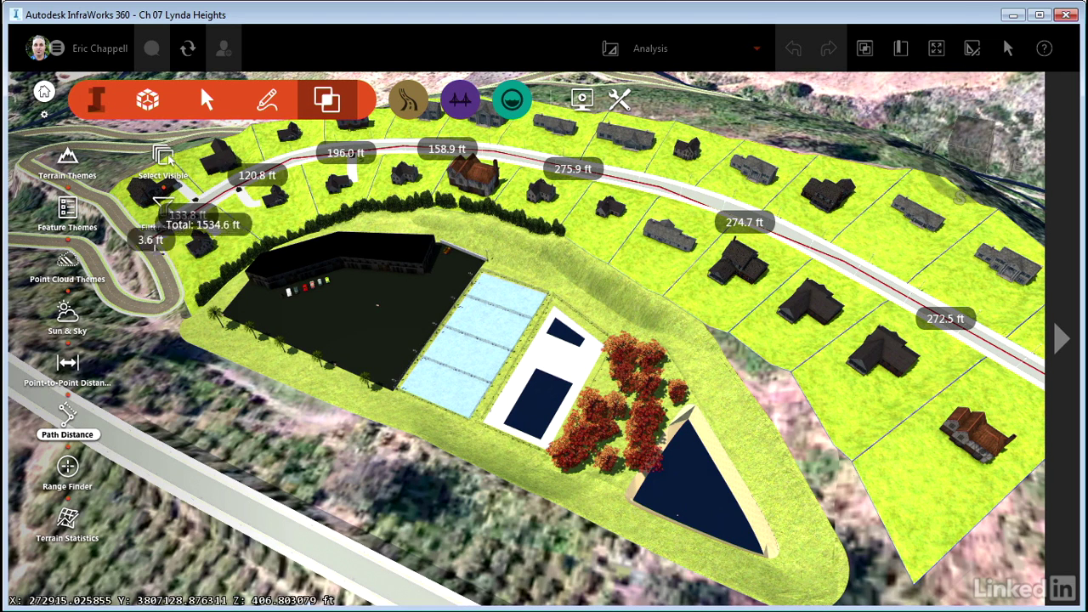
# Extend the measured path from the entrance junction around the hedge and into the large building's parking lot.
pyautogui.click(153, 270)
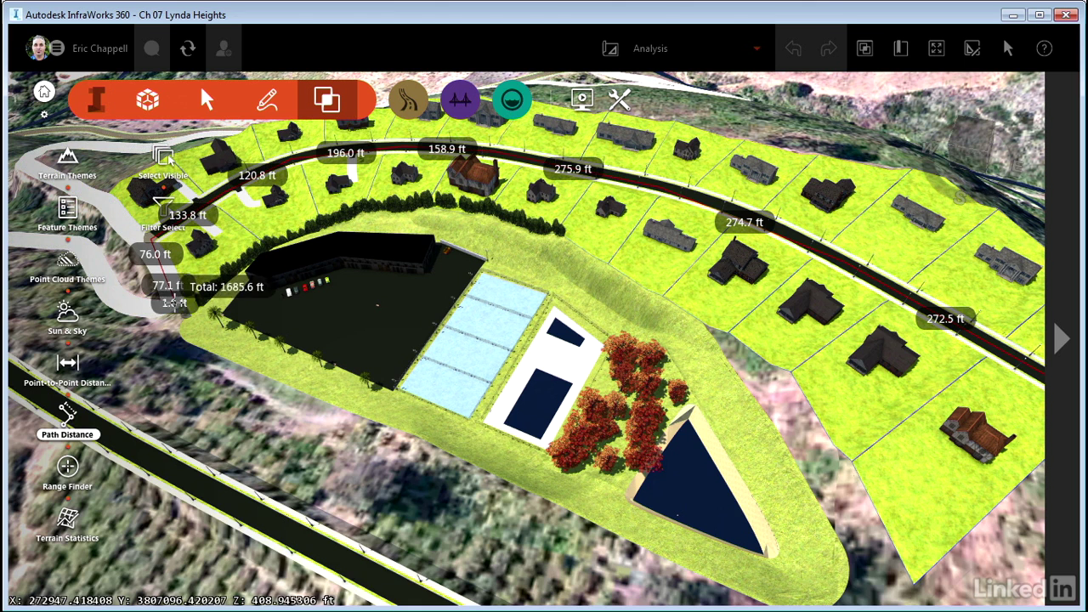
pyautogui.click(174, 302)
pyautogui.click(219, 323)
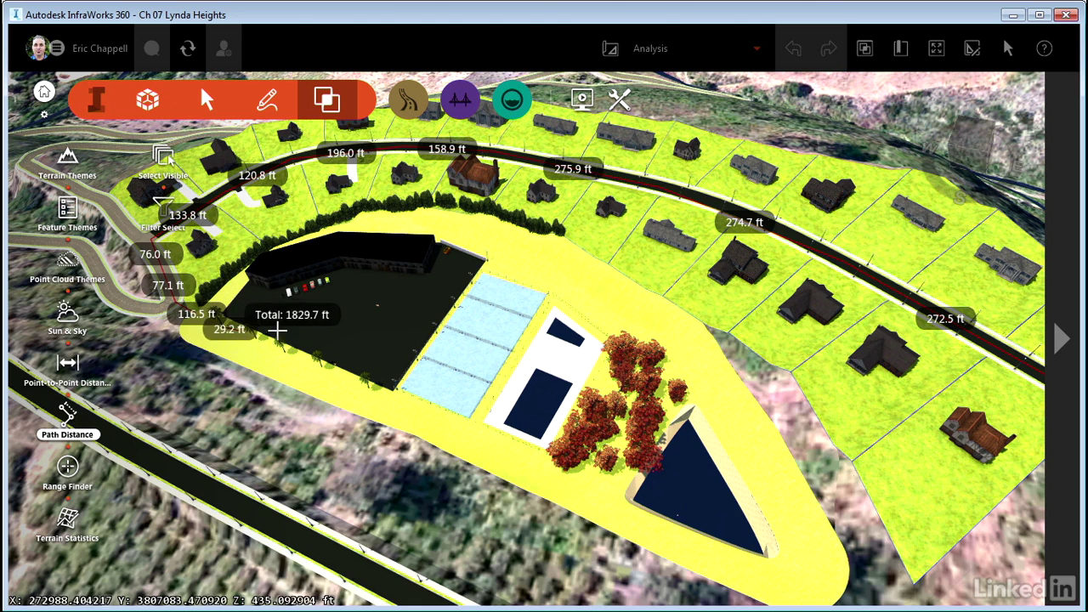
pyautogui.click(299, 331)
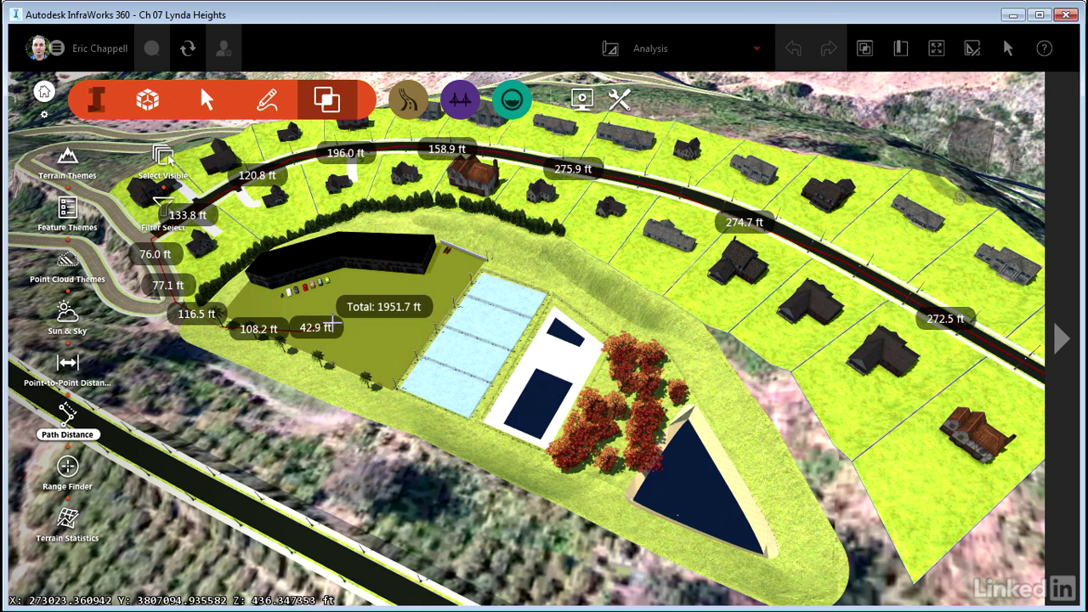
pyautogui.click(333, 325)
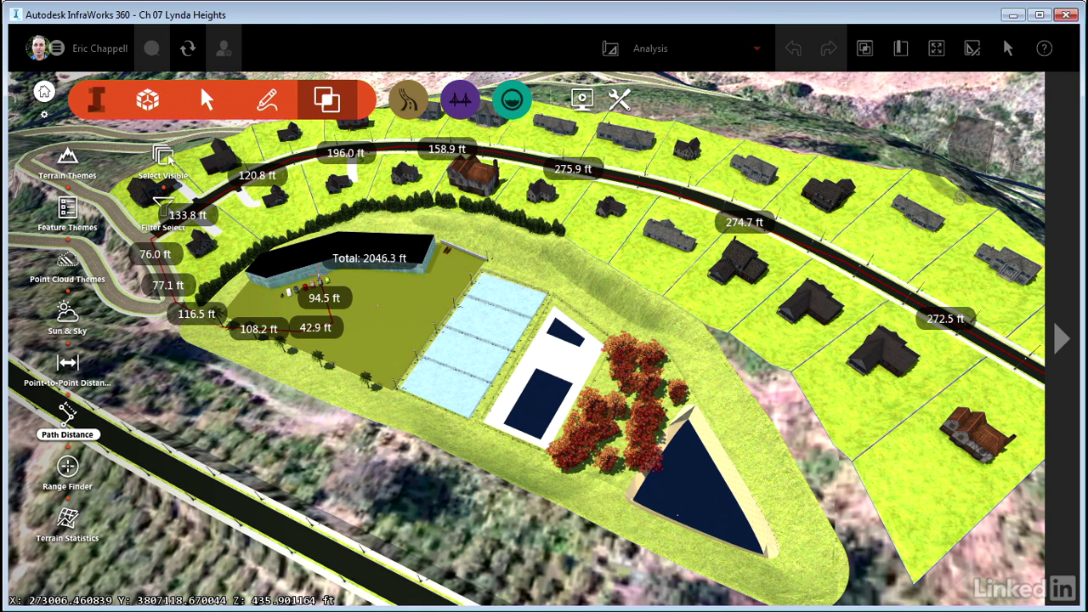